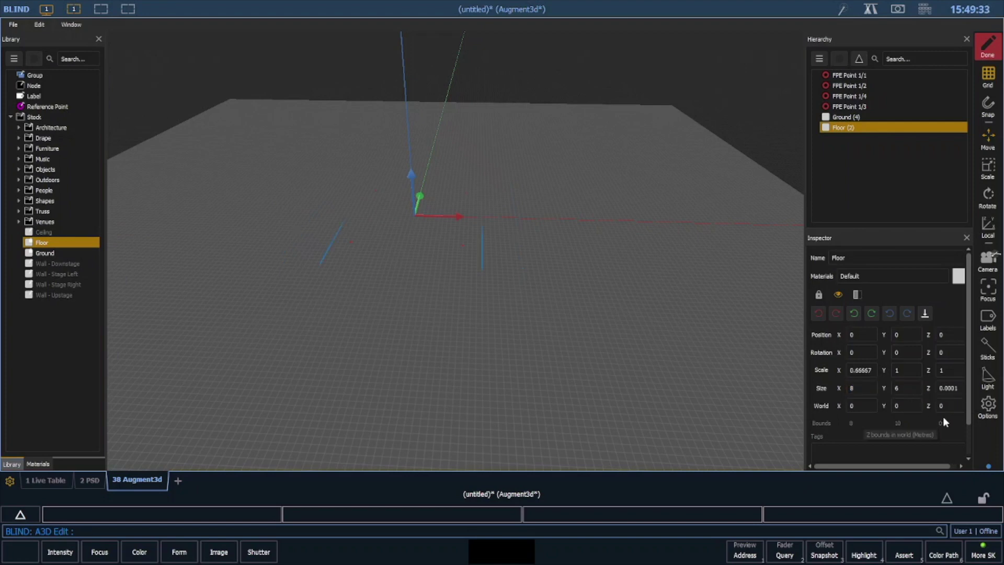
Raise the floor to a world Z of 1 metre and apply the Planks Light wood texture to it
{"action": "left_click", "coordinate": [944, 406]}
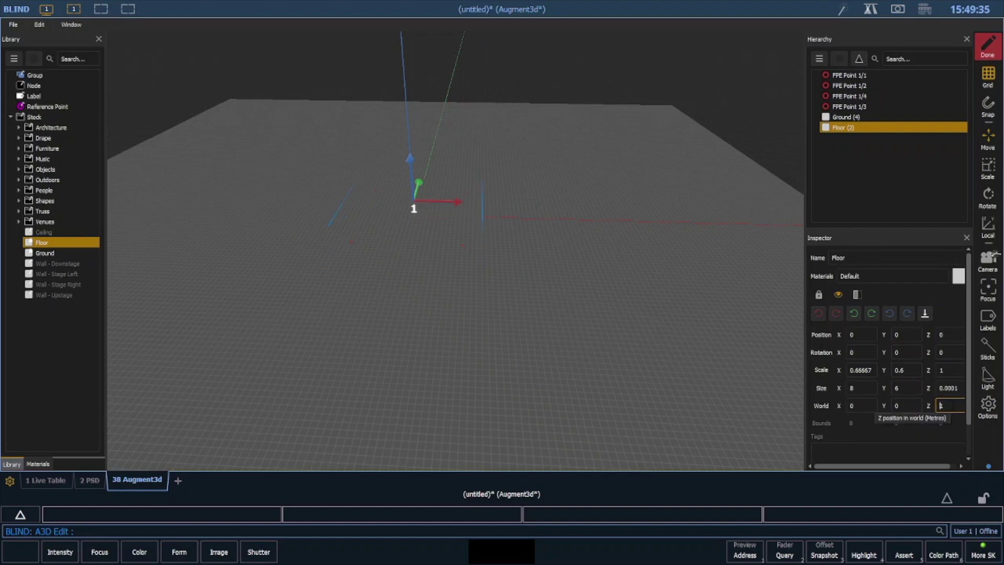
{"action": "left_click", "coordinate": [37, 463]}
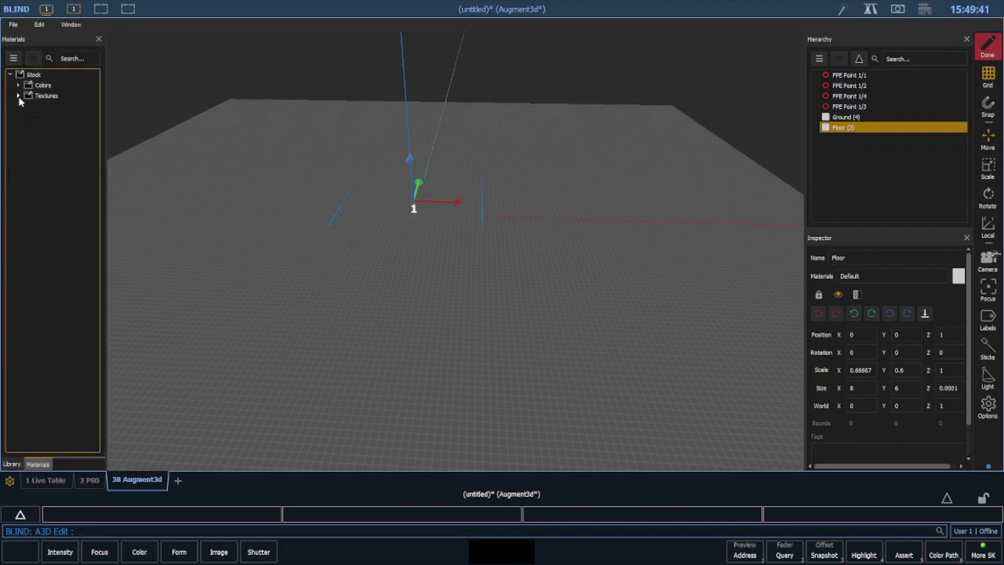
{"action": "left_click", "coordinate": [19, 95]}
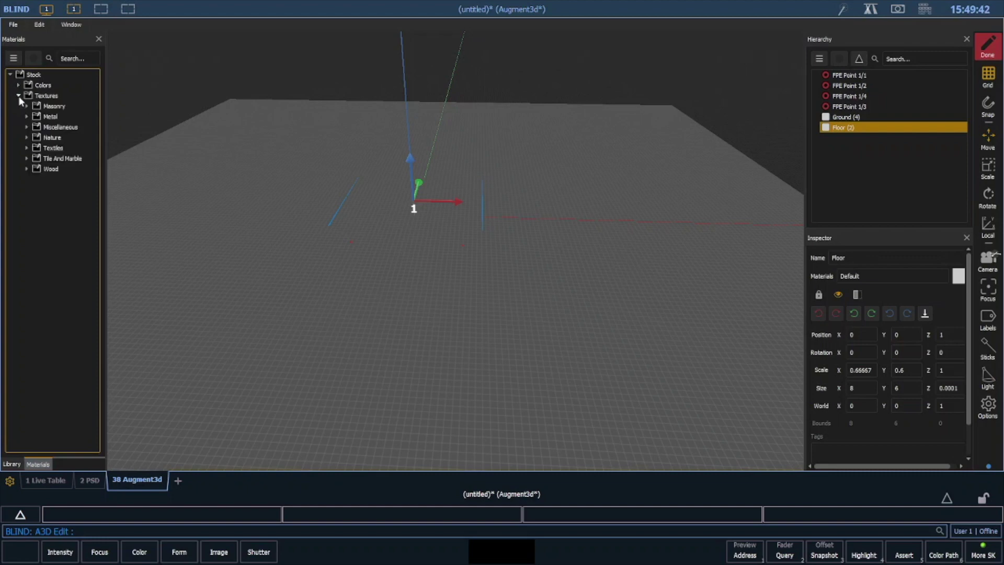
{"action": "left_click", "coordinate": [27, 169]}
{"action": "double_click", "coordinate": [61, 189]}
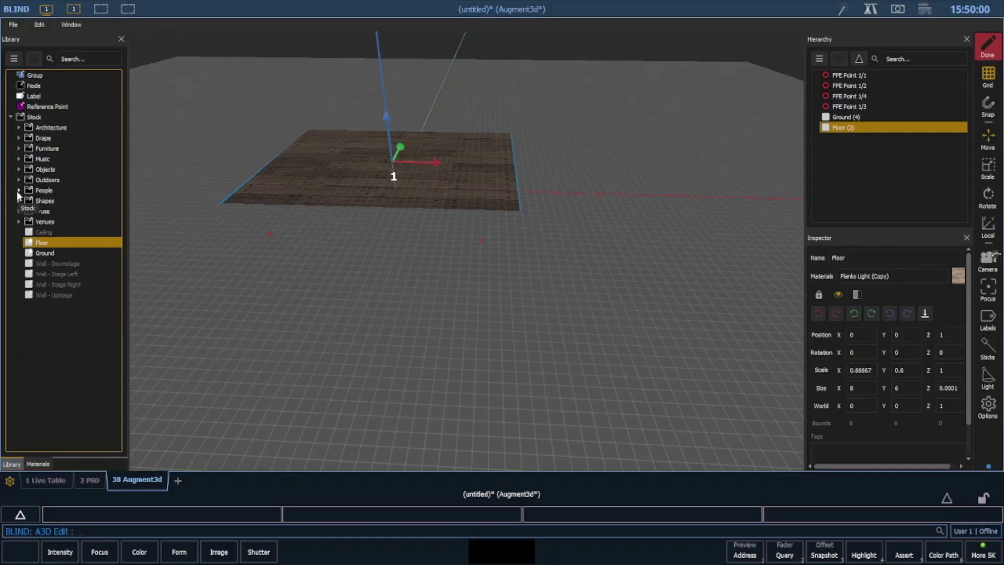
Add the stock Person 2 to the scene, raise the figure onto the wooden floor and finish editing the model
{"action": "left_click", "coordinate": [19, 191]}
{"action": "left_click_drag", "start_coordinate": [63, 210], "coordinate": [394, 166]}
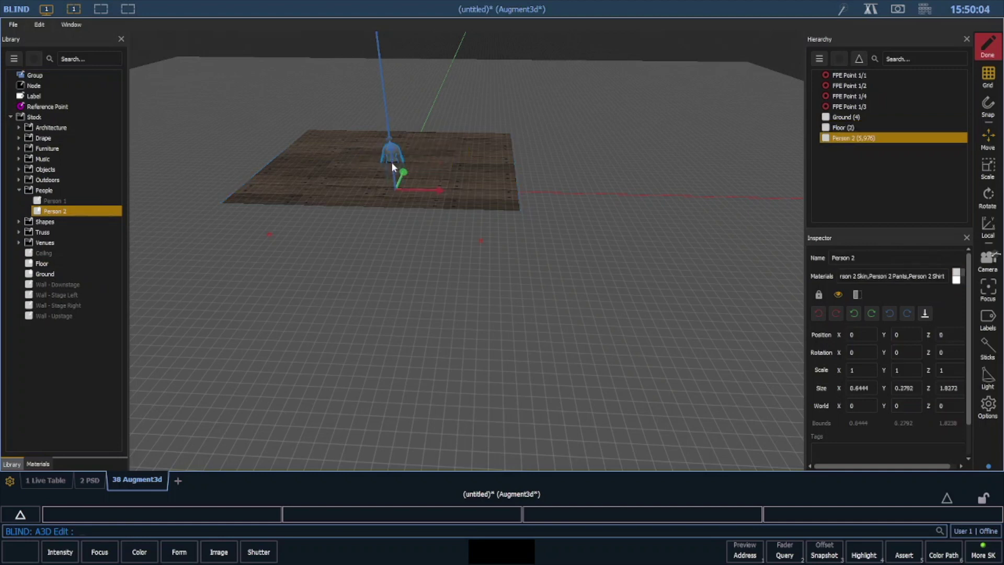
{"action": "scroll", "coordinate": [385, 140], "scroll_direction": "down", "scroll_amount": 3}
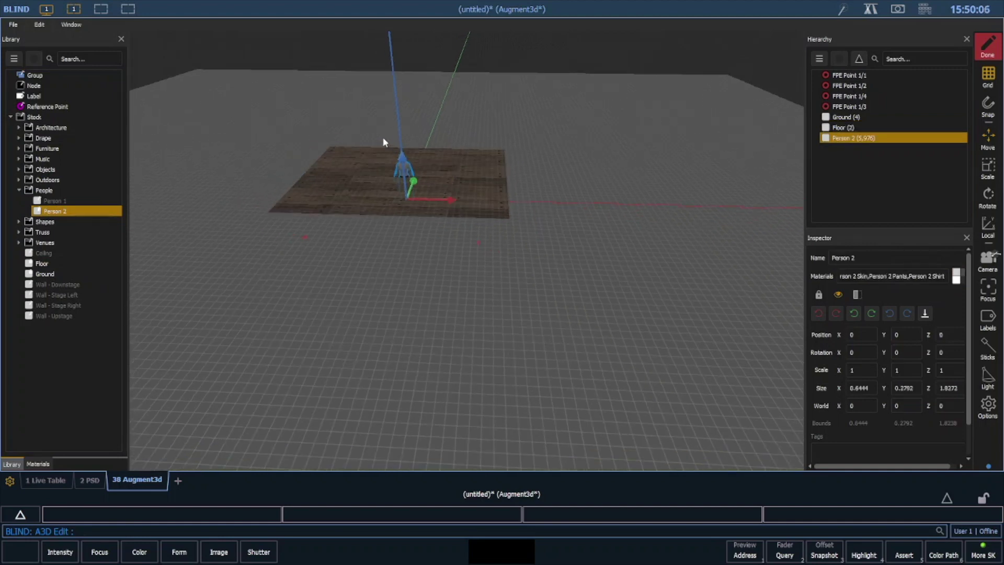
{"action": "left_click_drag", "start_coordinate": [410, 150], "coordinate": [401, 139]}
{"action": "left_click", "coordinate": [410, 241]}
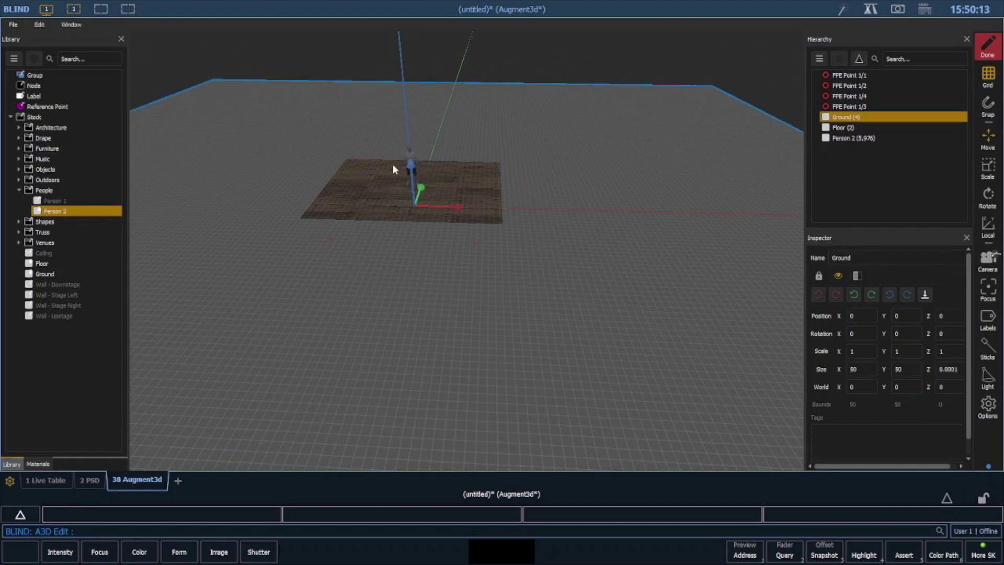
{"action": "scroll", "coordinate": [392, 164], "scroll_direction": "up", "scroll_amount": 3}
{"action": "left_click", "coordinate": [986, 48]}
{"action": "left_click", "coordinate": [932, 64]}
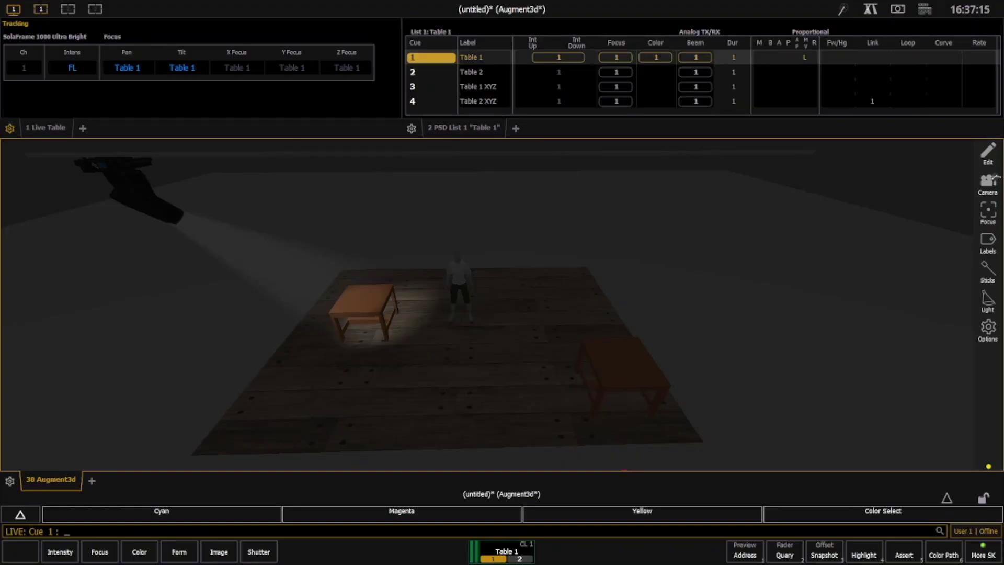
Play back the next two cues of the list, starting from cue 1
{"action": "key", "text": "ctrl+space"}
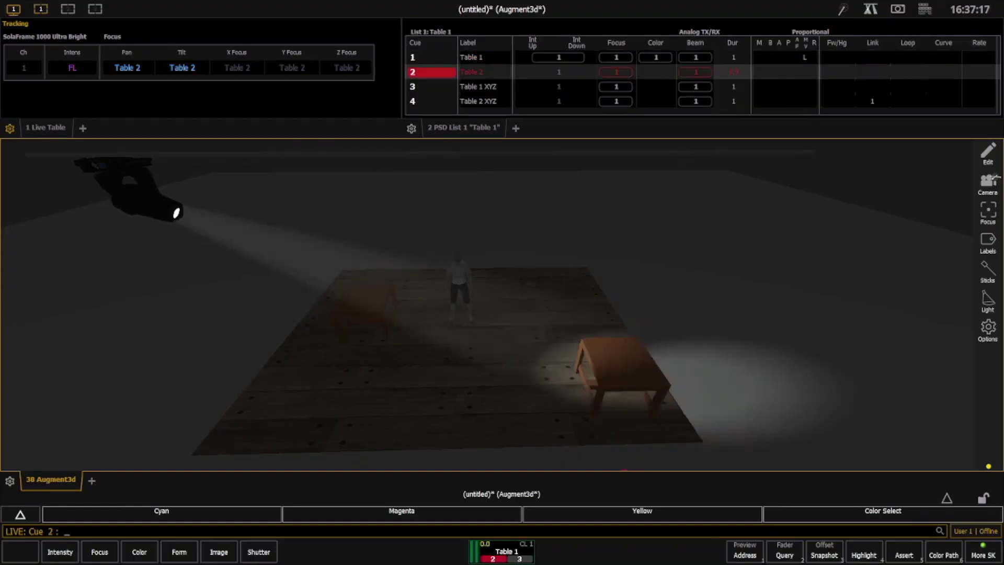
{"action": "key", "text": "ctrl+space"}
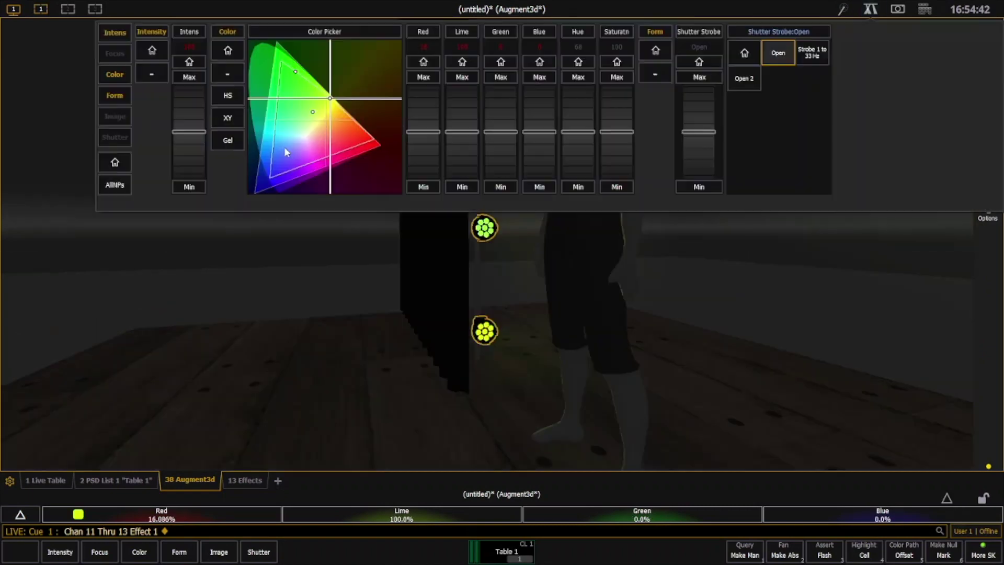
Shift the colour of channels 11 thru 13 to blue with the colour picker and return the camera to its home view
{"action": "left_click", "coordinate": [283, 152]}
{"action": "left_click_drag", "start_coordinate": [283, 152], "coordinate": [292, 139]}
{"action": "left_click", "coordinate": [871, 9]}
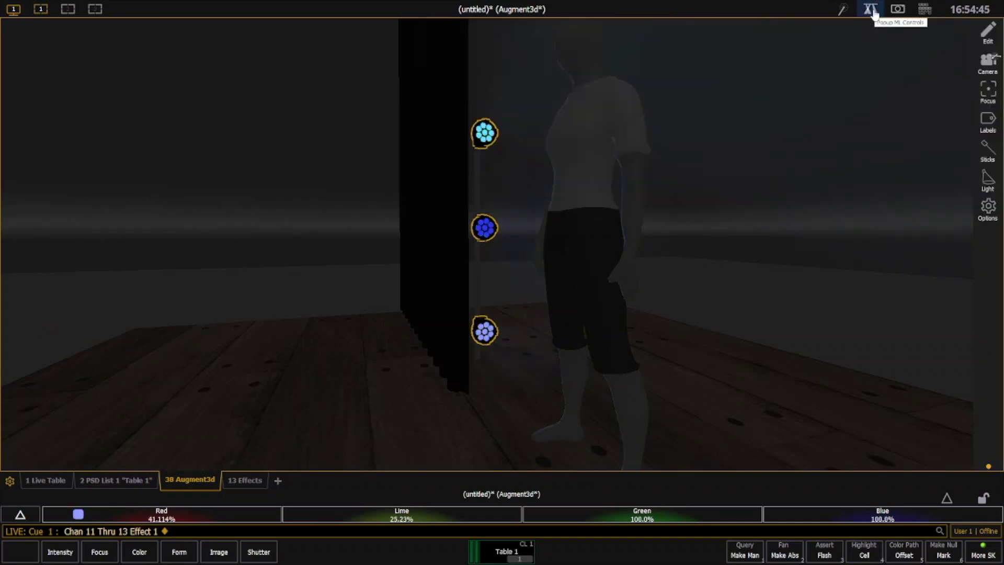
{"action": "left_click", "coordinate": [986, 63]}
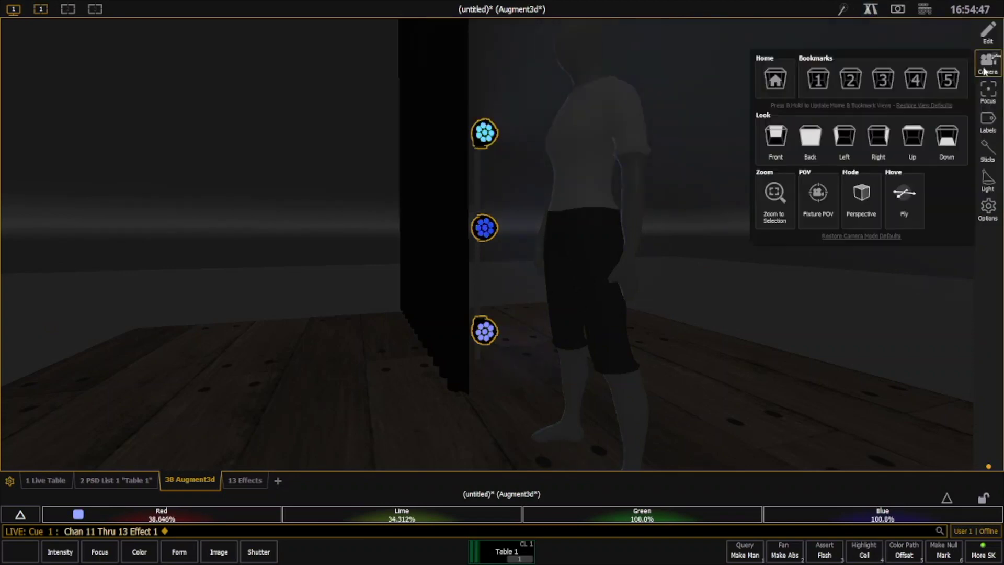
{"action": "left_click", "coordinate": [773, 79]}
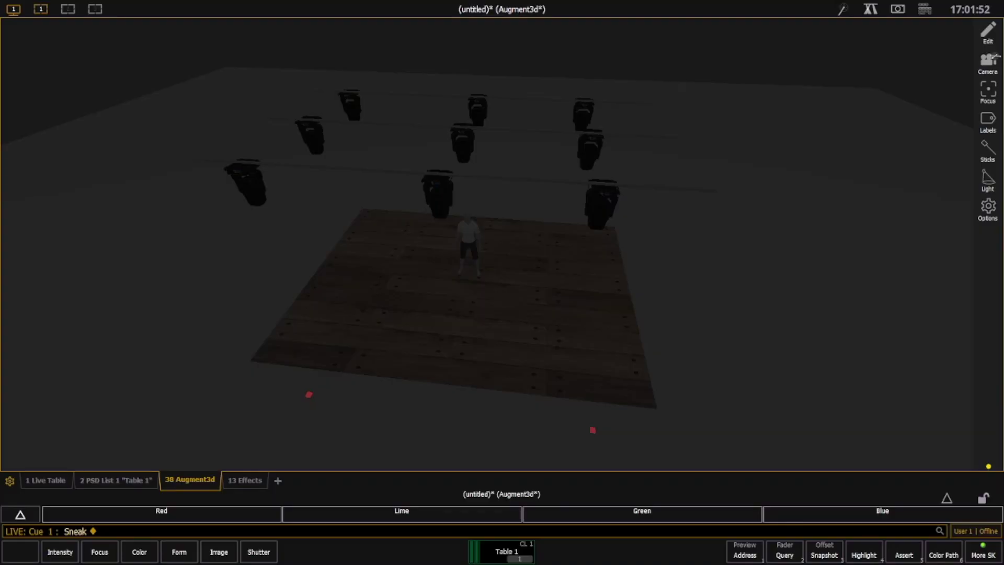
Bring channels 1 thru 9 to full intensity
{"action": "key", "text": "1"}
{"action": "key", "text": "t"}
{"action": "key", "text": "9"}
{"action": "key", "text": "a"}
{"action": "key", "text": "f"}
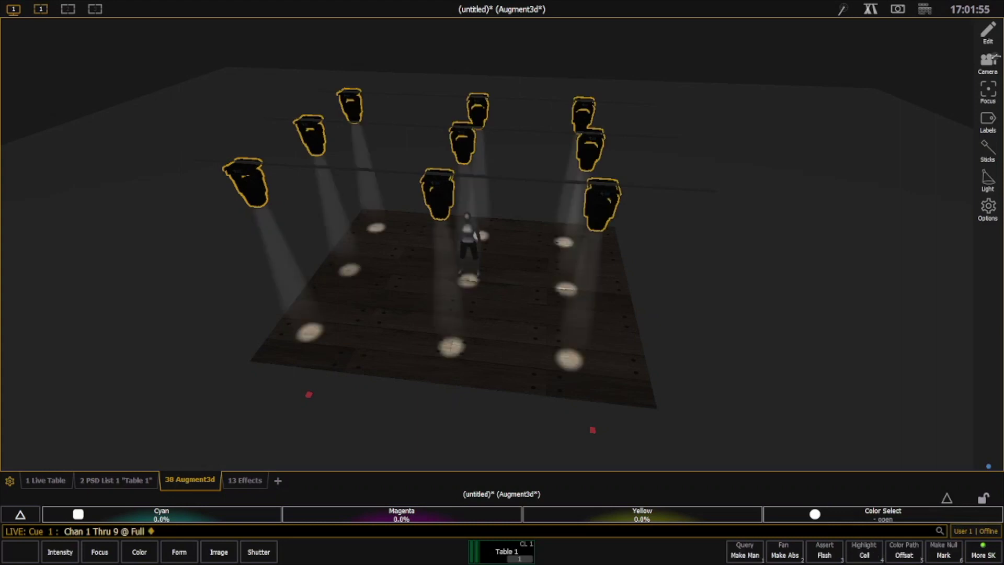
Aim channels 1 thru 9 at the downstage right area of the wooden floor and record it as focus palette 101
{"action": "left_click", "coordinate": [322, 335]}
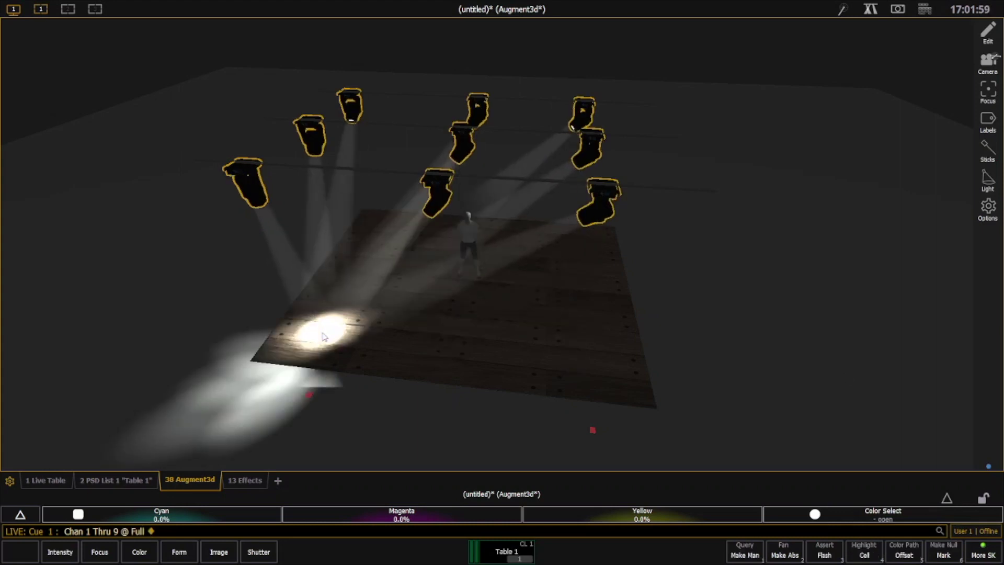
{"action": "key", "text": "r"}
{"action": "key", "text": "alt+f"}
{"action": "key", "text": "1"}
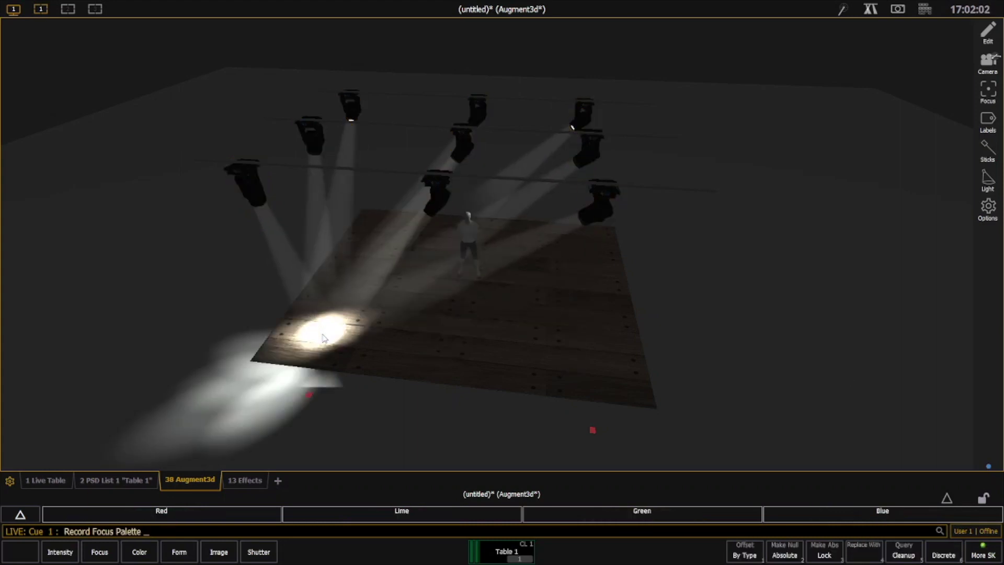
Aim channels 1 thru 9 at the downstage centre of the floor and record it as focus palette 102
{"action": "left_click", "coordinate": [454, 347]}
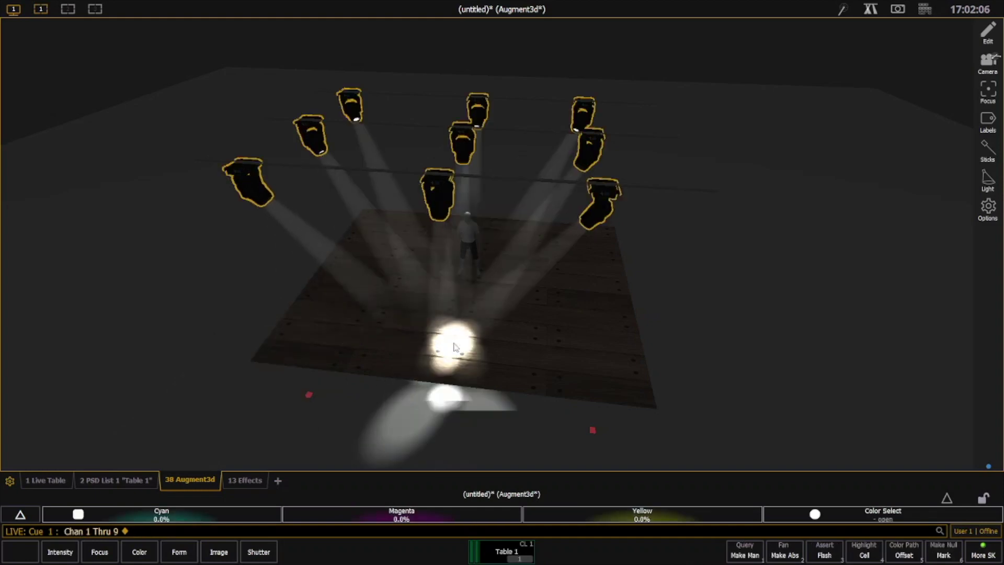
{"action": "key", "text": "r"}
{"action": "key", "text": "alt+f"}
{"action": "type", "text": "102"}
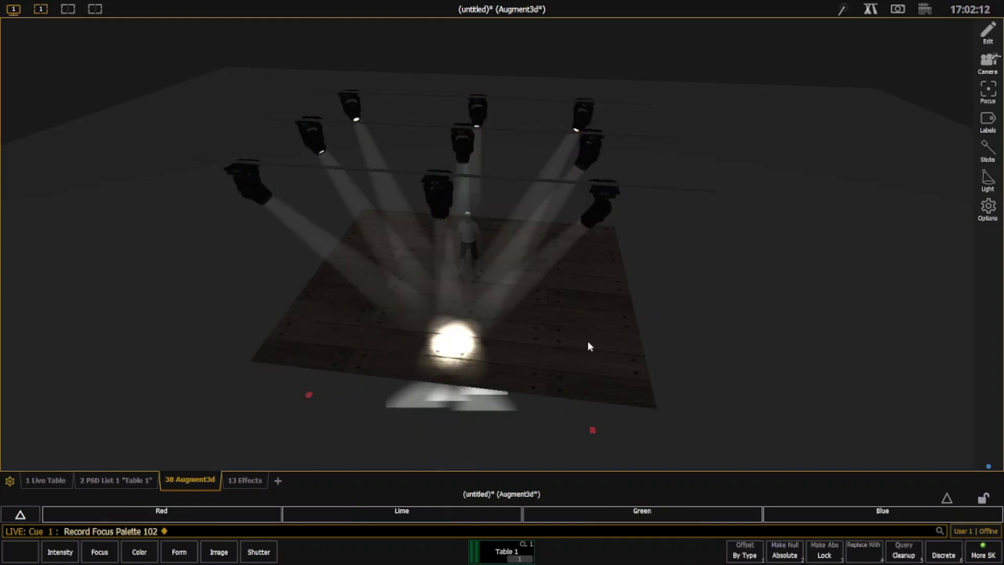
Aim channels 1 thru 9 at the downstage left area of the floor and record it as focus palette 103
{"action": "left_click", "coordinate": [589, 356]}
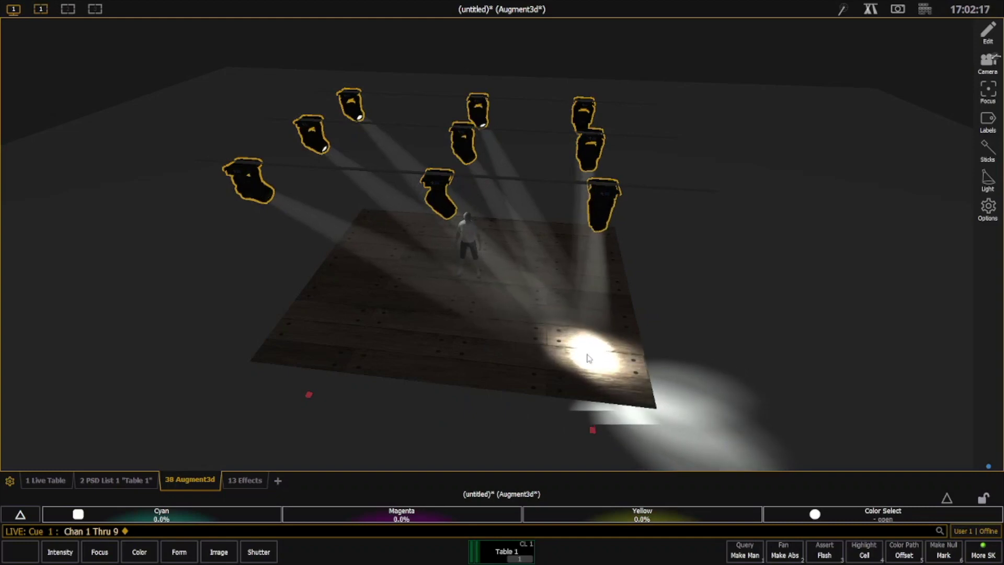
{"action": "key", "text": "r"}
{"action": "key", "text": "alt+f"}
{"action": "type", "text": "10"}
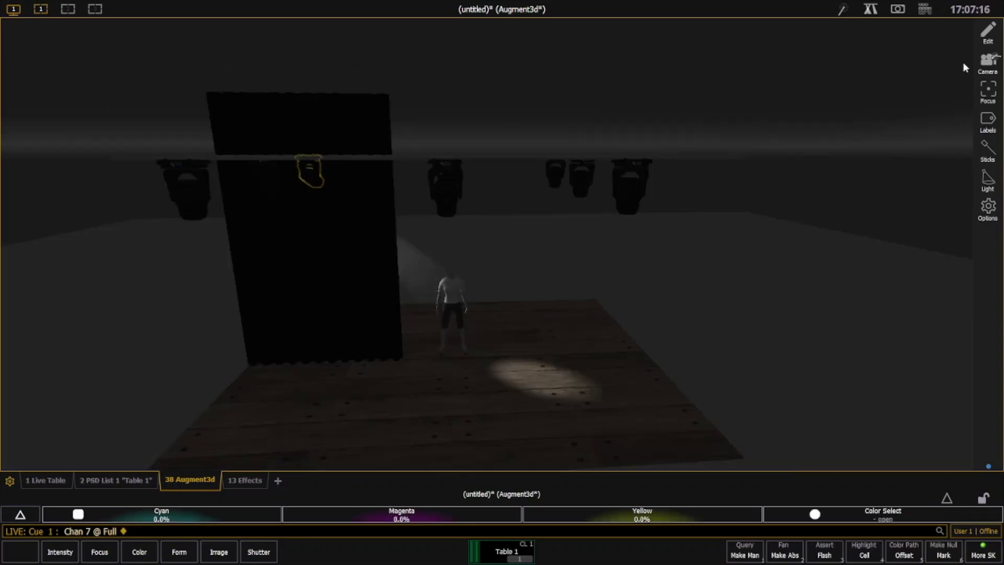
Aim channel 7 at the person's head from the fixture's point of view and switch the Fixture POV camera off
{"action": "left_click", "coordinate": [990, 62]}
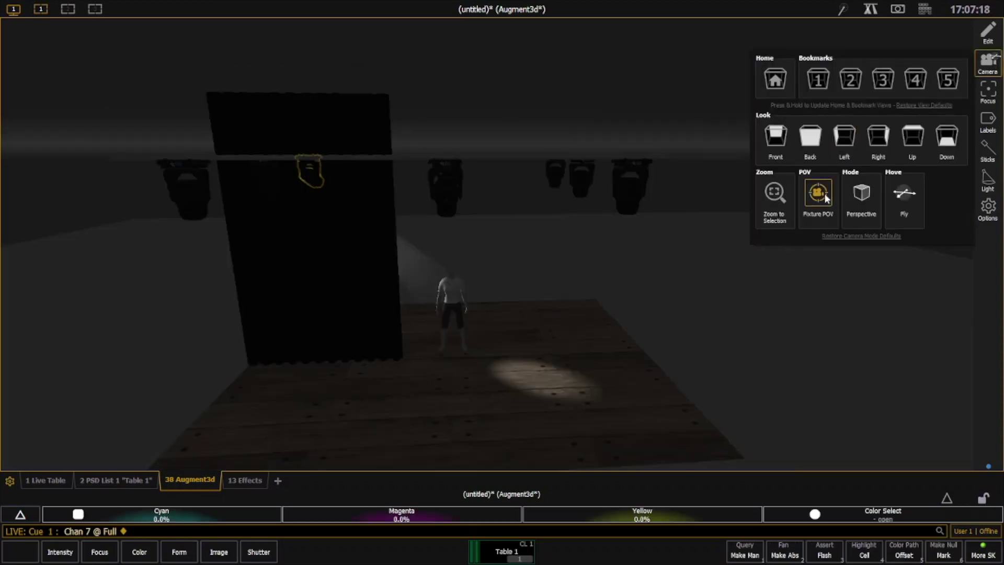
{"action": "left_click", "coordinate": [831, 186]}
{"action": "left_click_drag", "start_coordinate": [481, 203], "coordinate": [480, 220]}
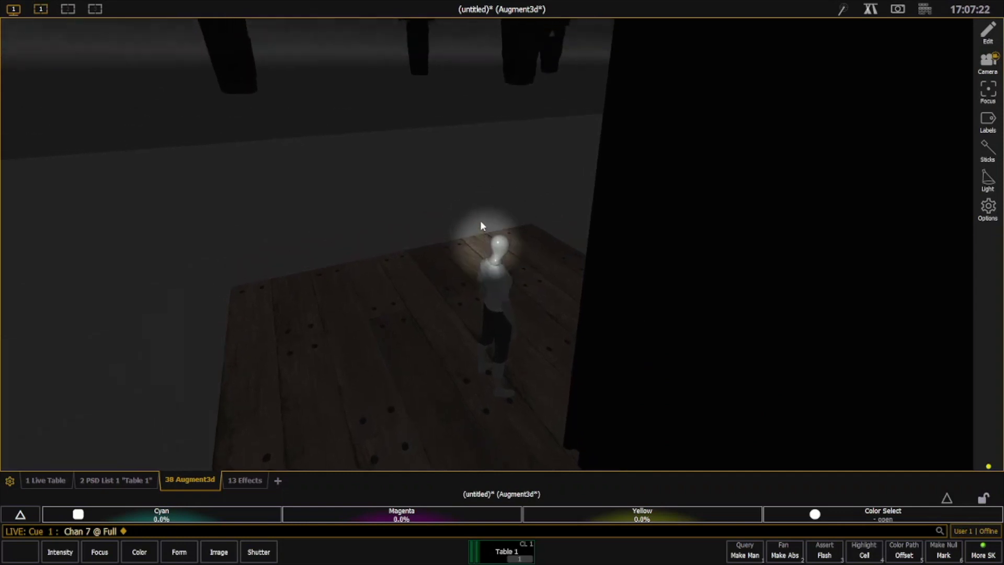
{"action": "left_click", "coordinate": [987, 61]}
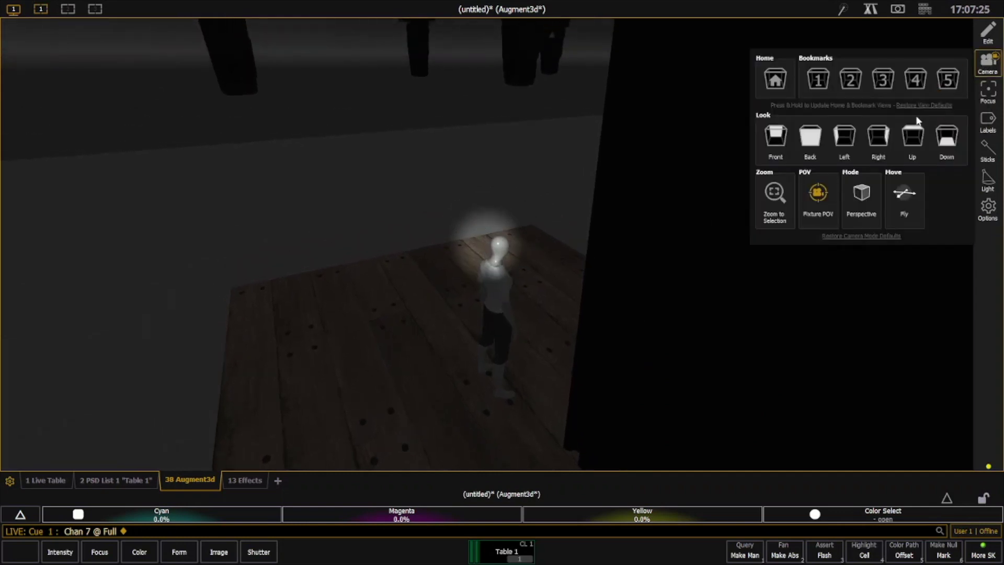
{"action": "left_click", "coordinate": [811, 195]}
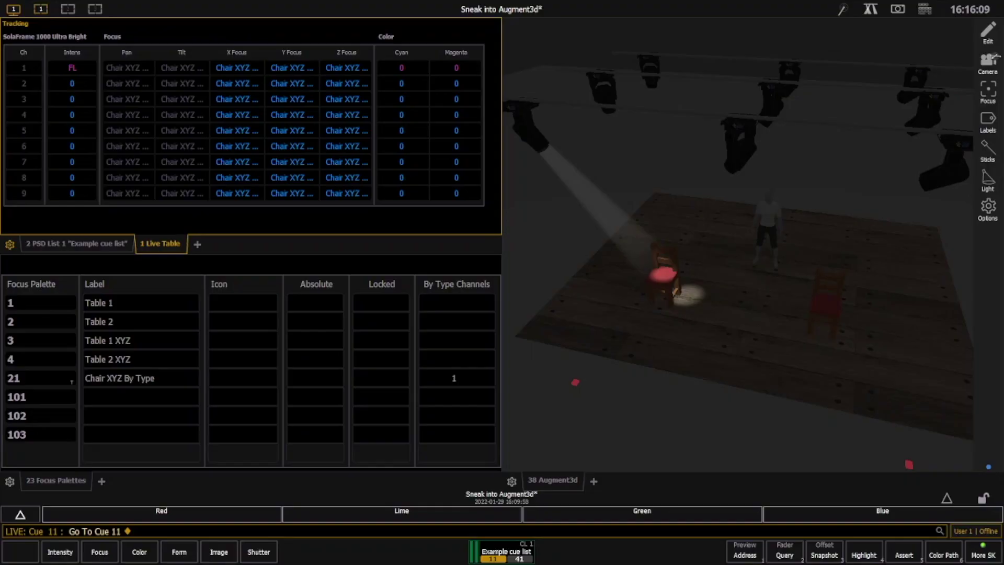
Edit focus palette 21 (Chair XYZ By Type) in Blind, aiming channel 1 at the stage left chair
{"action": "left_click", "coordinate": [13, 379]}
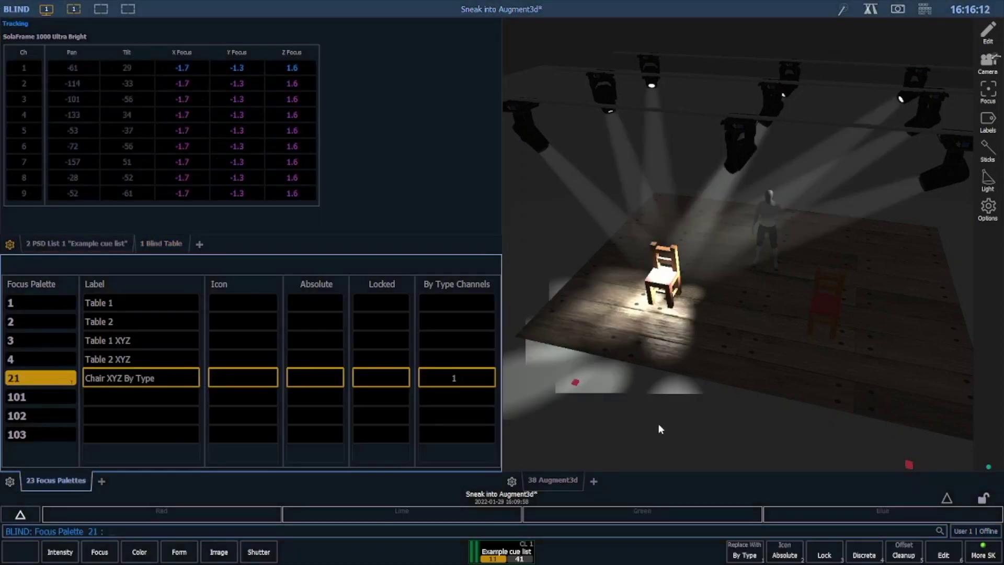
{"action": "left_click", "coordinate": [944, 555]}
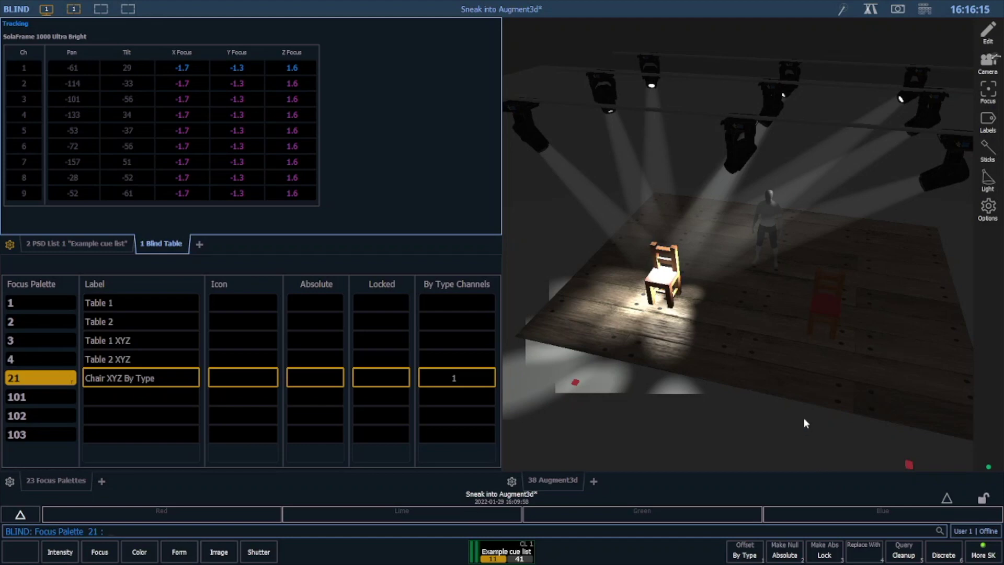
{"action": "key", "text": "1"}
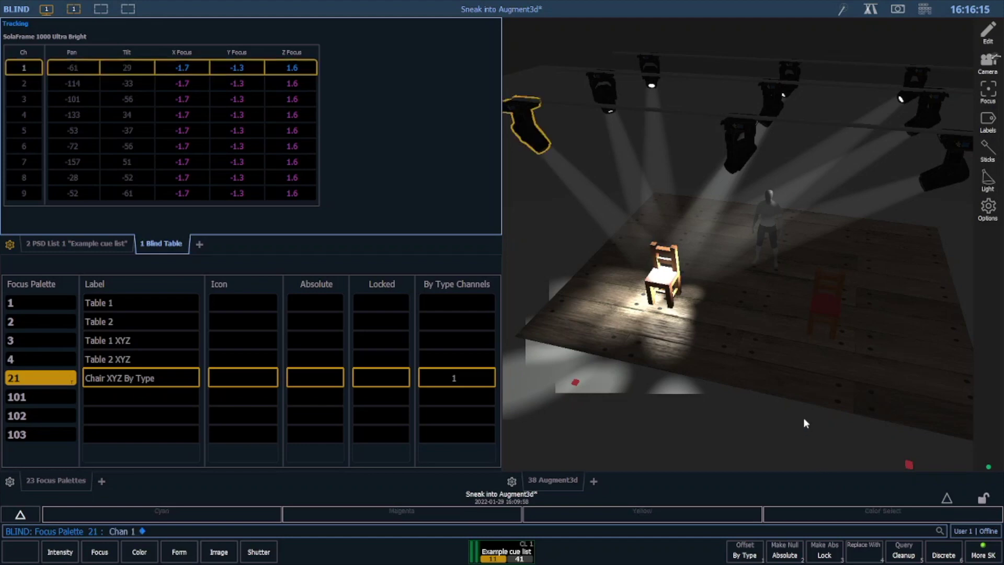
{"action": "left_click", "coordinate": [759, 295]}
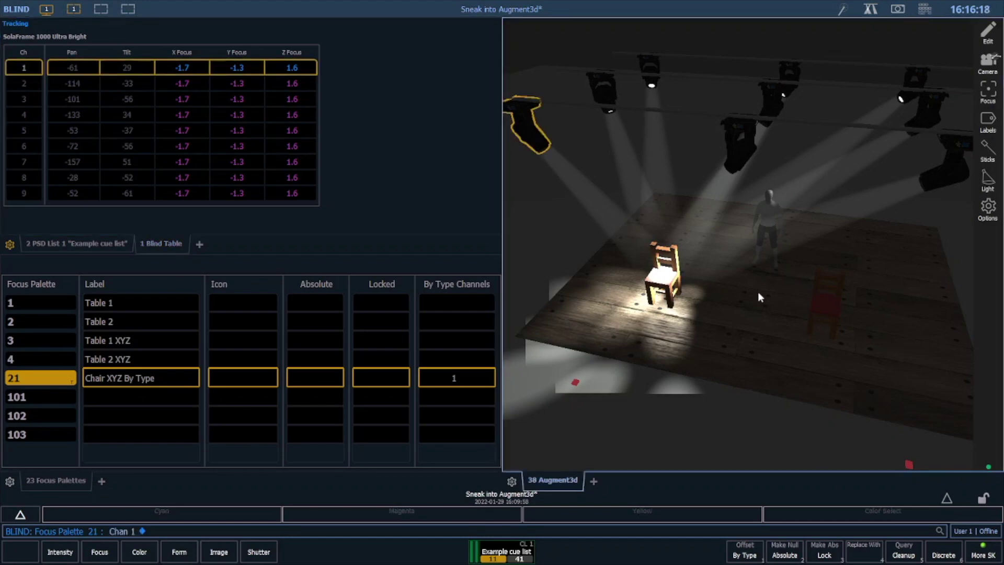
{"action": "left_click", "coordinate": [832, 301]}
{"action": "left_click_drag", "start_coordinate": [829, 306], "coordinate": [825, 307]}
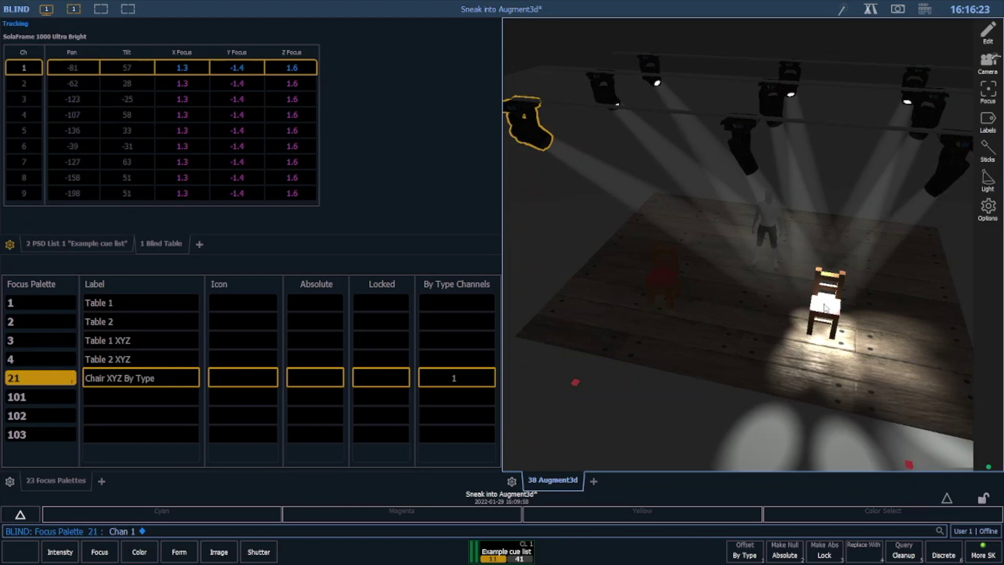
Return to Live and go to cue 11 to apply the edited focus palette
{"action": "left_click", "coordinate": [15, 9]}
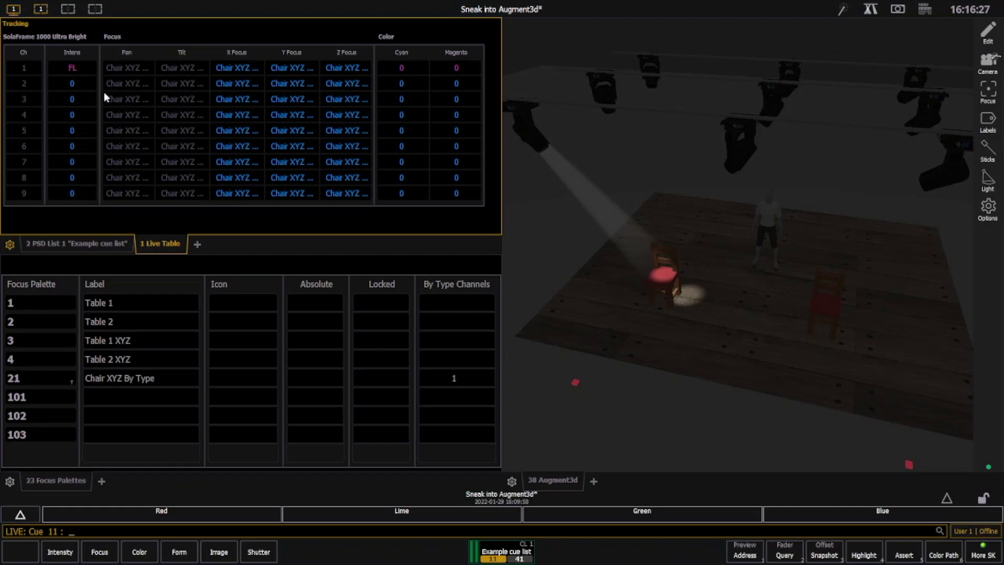
{"action": "key", "text": "ctrl+e"}
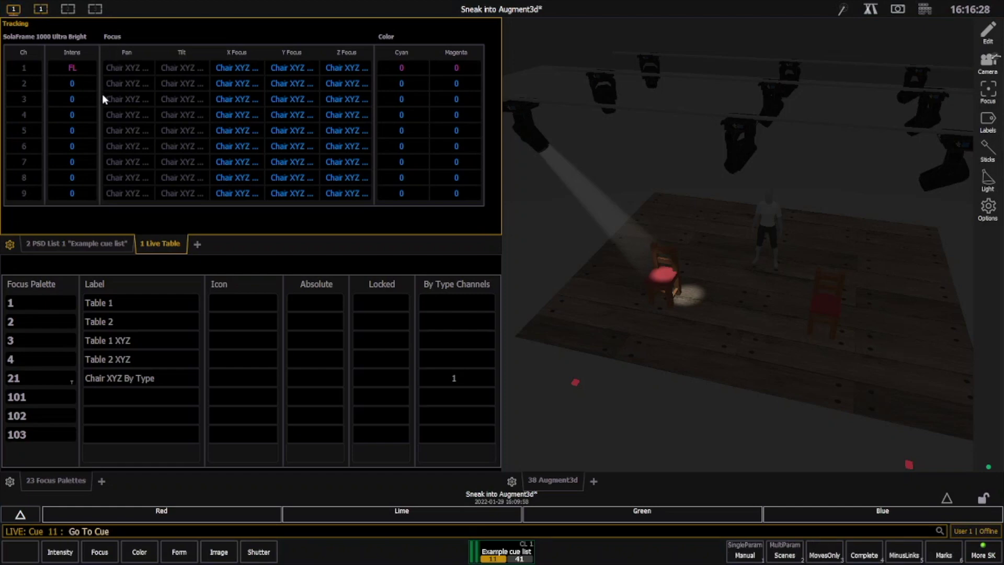
{"action": "type", "text": "11"}
{"action": "key", "text": "Return"}
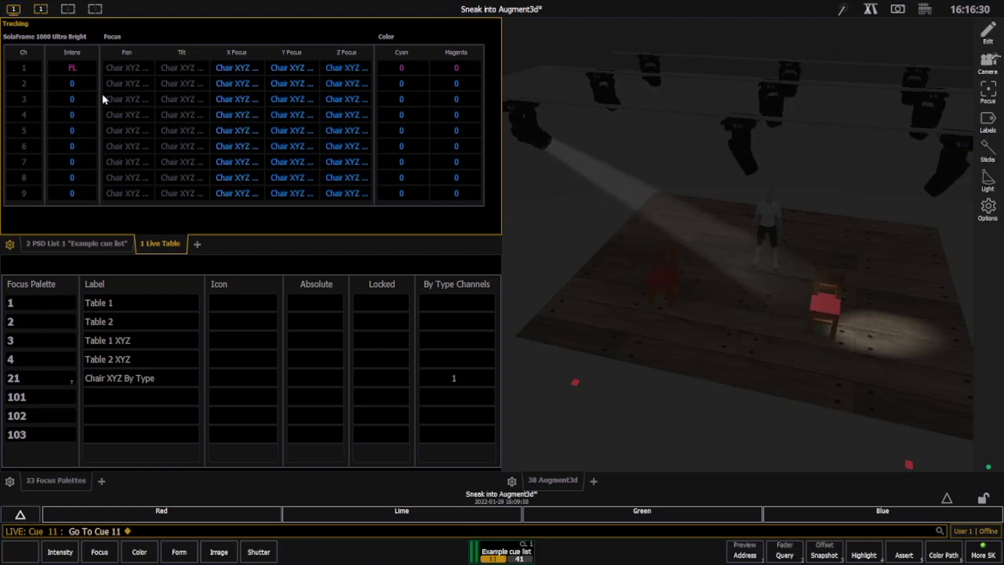
Bring channels 2 thru 9 to full on the chair and release them with Sneak
{"action": "type", "text": "2t"}
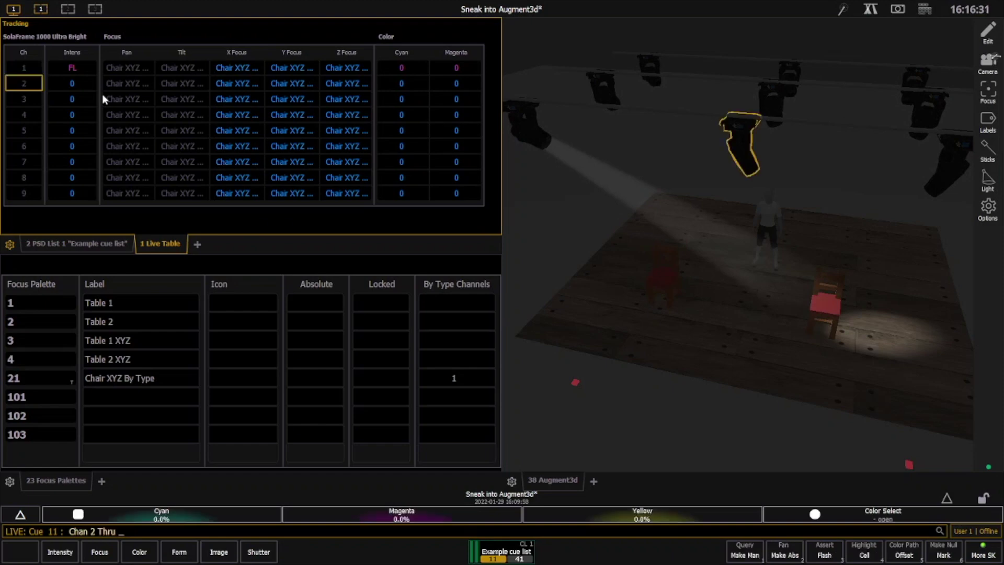
{"action": "type", "text": "9f"}
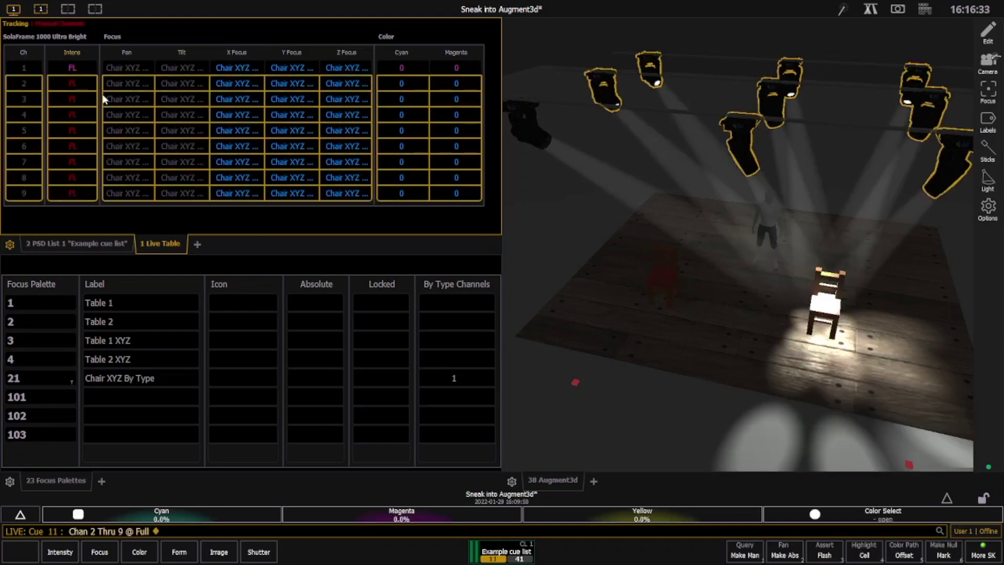
{"action": "key", "text": "Return"}
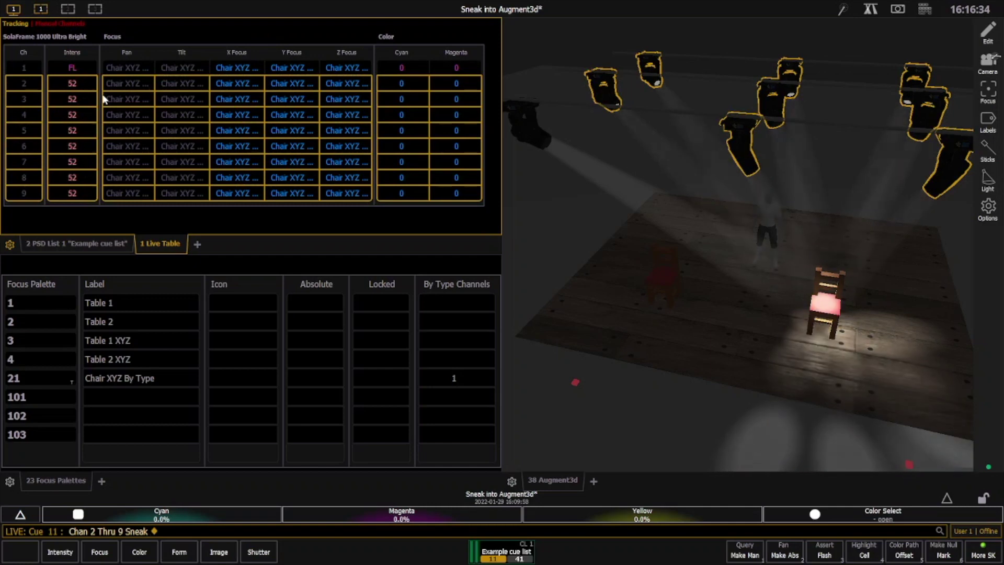